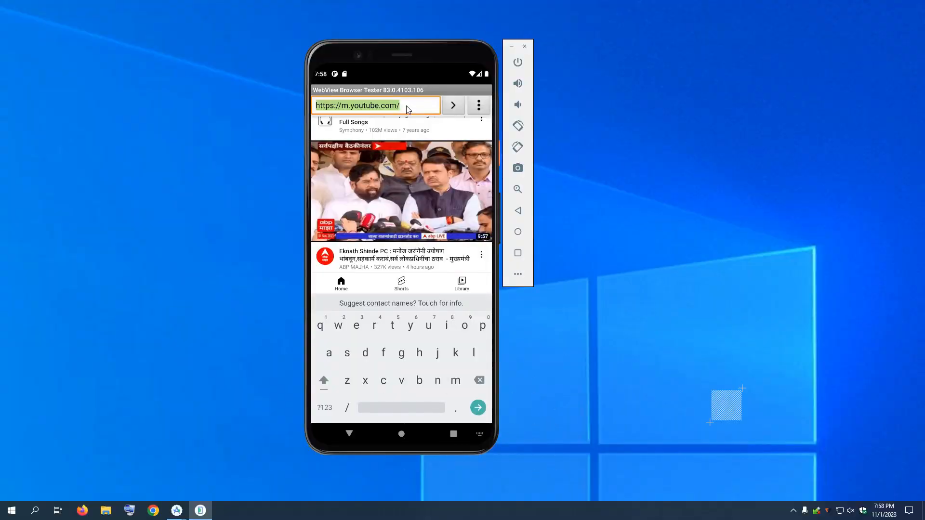
Replace the address in the emulator's WebView browser with google and load it.
{"action": "type", "text": "giig"}
{"action": "key", "text": "BackSpace"}
{"action": "key", "text": "BackSpace"}
{"action": "key", "text": "BackSpace"}
{"action": "type", "text": "oogle"}
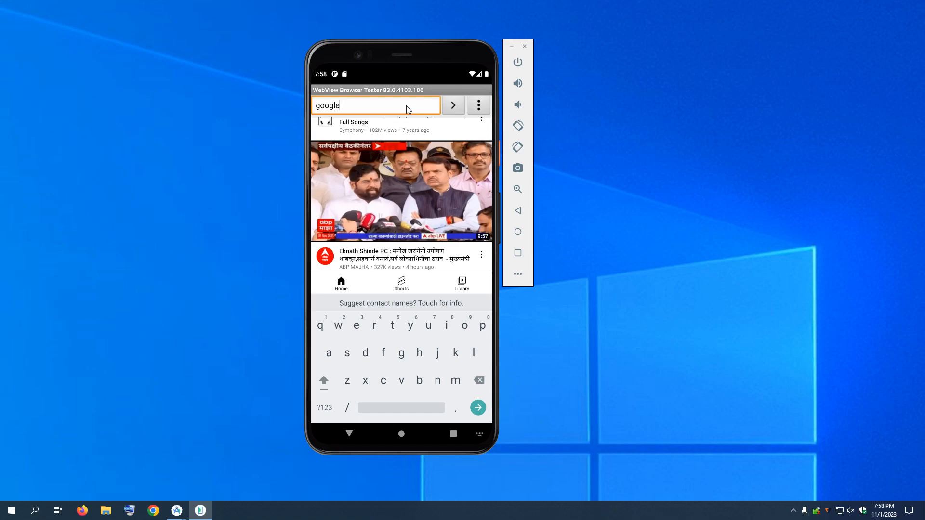
{"action": "left_click", "coordinate": [453, 105]}
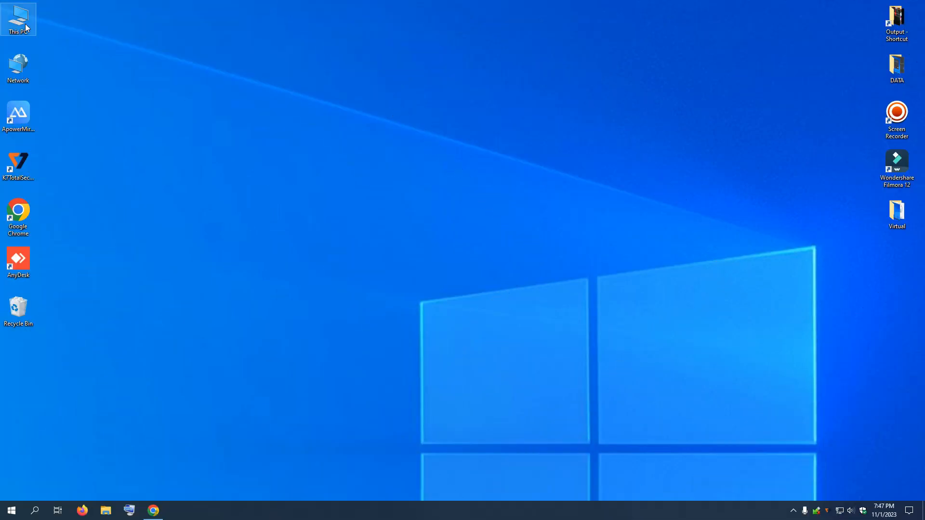
Check the free space on the Windows 10 (C:) drive in This PC and close the window.
{"action": "double_click", "coordinate": [25, 25]}
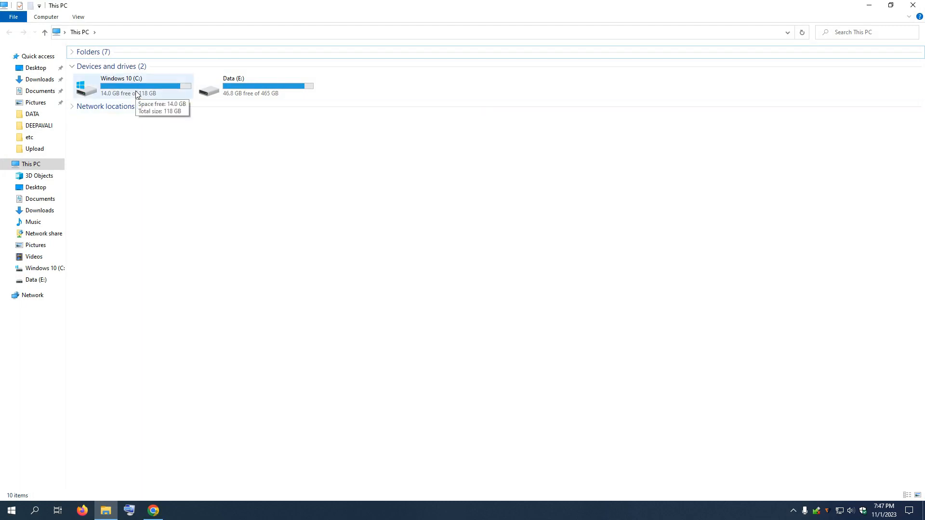
{"action": "left_click", "coordinate": [919, 3]}
Switch to Chrome, search Google for android studio, and open the Android Developers download result.
{"action": "left_click", "coordinate": [162, 511]}
{"action": "left_click", "coordinate": [494, 231]}
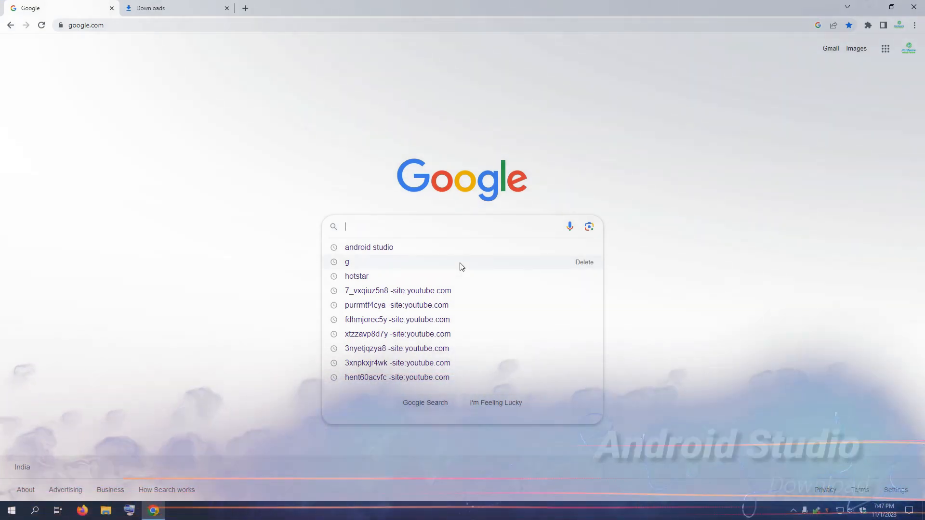
{"action": "type", "text": "a"}
{"action": "left_click", "coordinate": [378, 246]}
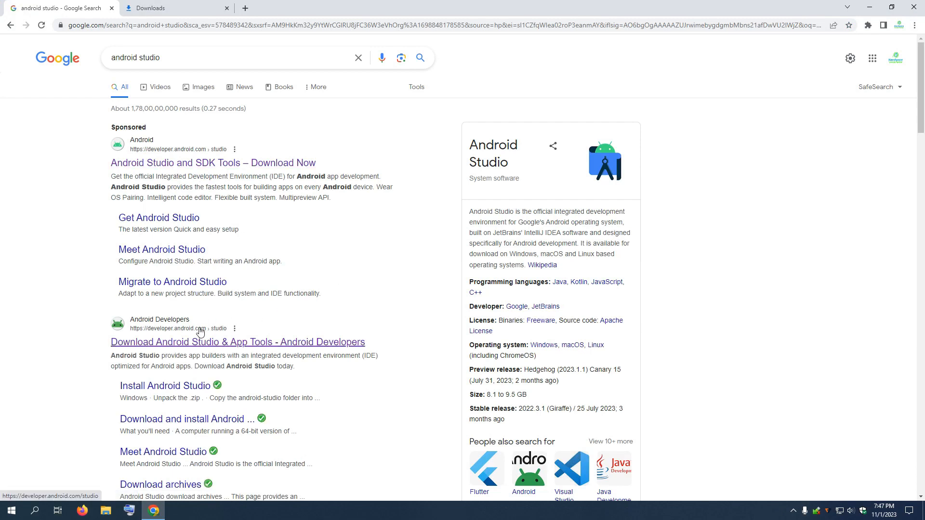
{"action": "left_click", "coordinate": [194, 343]}
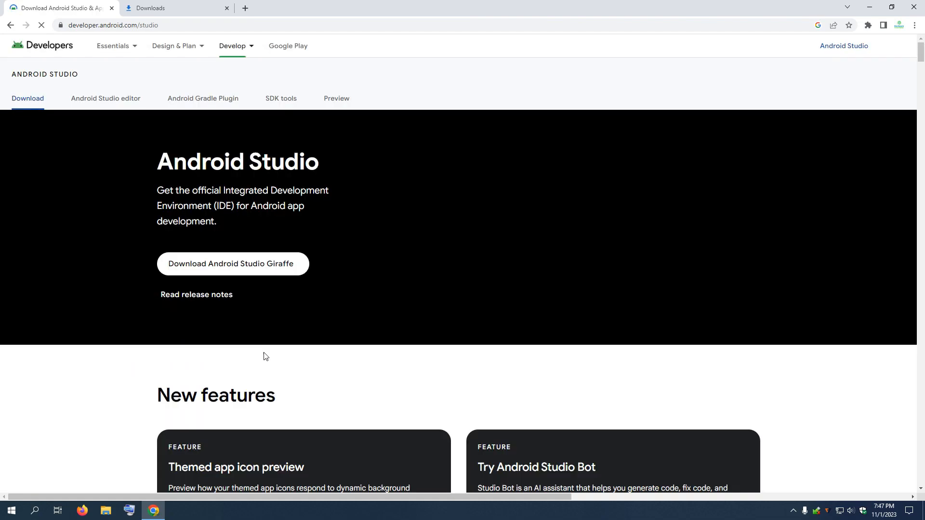
Download Android Studio Giraffe after accepting its terms, saving android-studio-2022.3.1.20-windows.exe to the Desktop.
{"action": "left_click", "coordinate": [228, 273]}
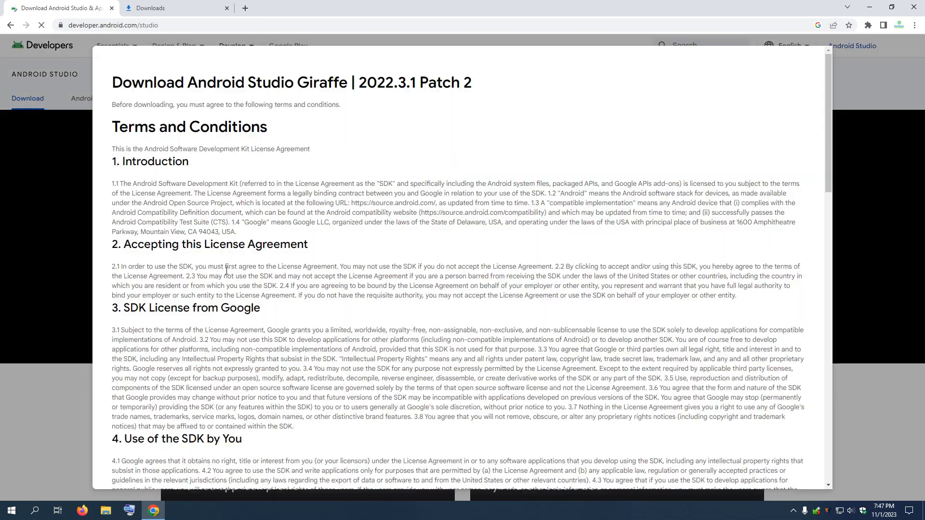
{"action": "scroll", "coordinate": [335, 291], "scroll_direction": "down", "scroll_amount": 10}
{"action": "scroll", "coordinate": [335, 291], "scroll_direction": "down", "scroll_amount": 6}
{"action": "left_click", "coordinate": [116, 405]}
{"action": "left_click", "coordinate": [157, 435]}
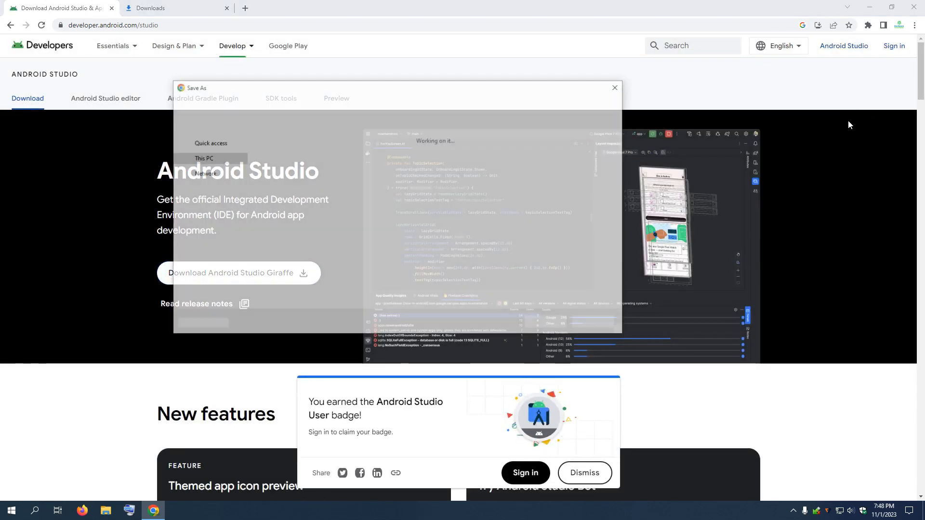
{"action": "left_click", "coordinate": [197, 184]}
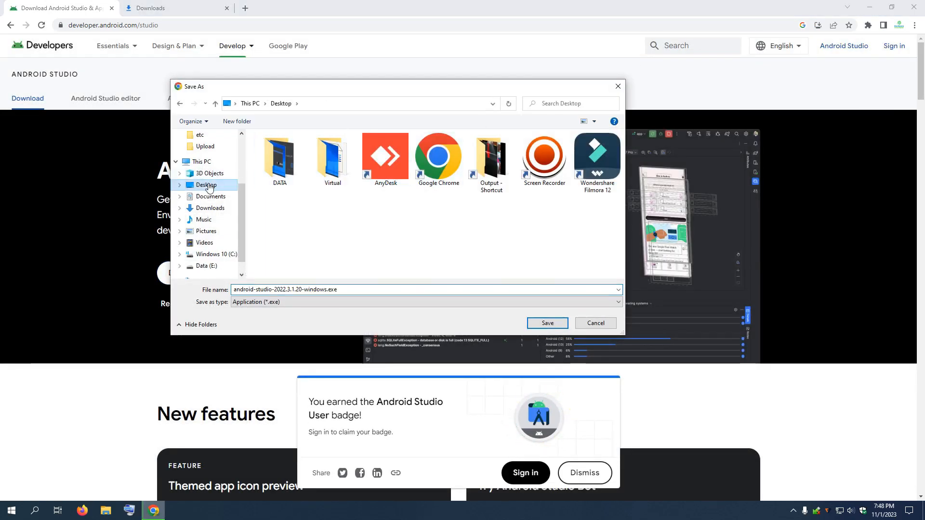
{"action": "left_click", "coordinate": [549, 326]}
Check the Android Studio download's progress in Chrome and view the drives in This PC.
{"action": "left_click", "coordinate": [159, 8]}
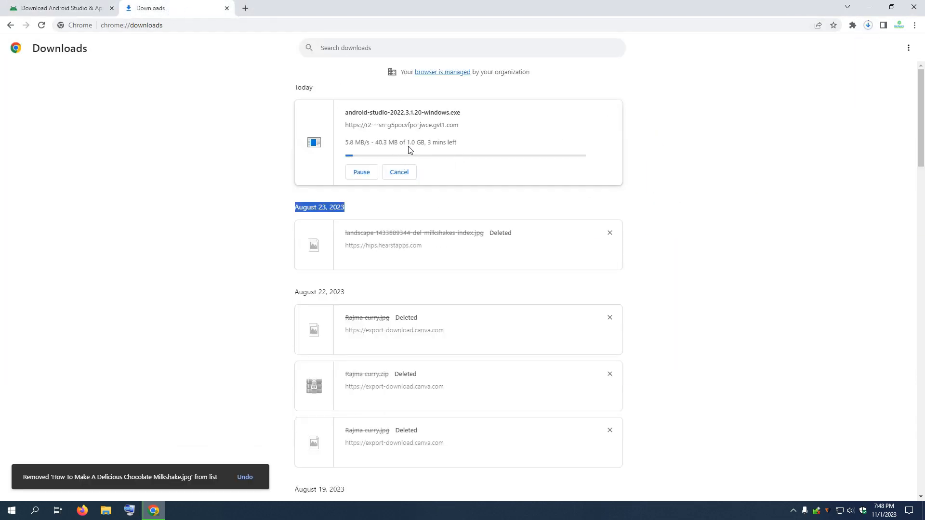
{"action": "double_click", "coordinate": [424, 6]}
{"action": "double_click", "coordinate": [19, 18]}
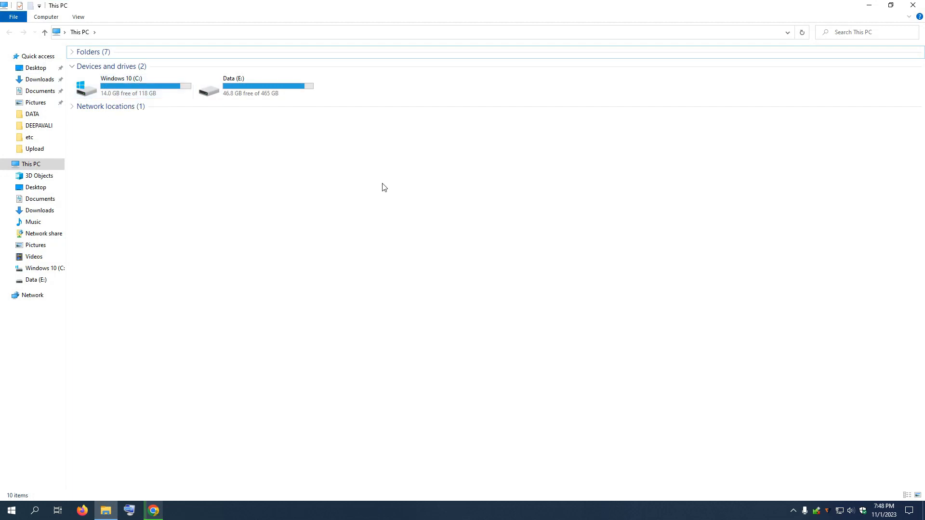
{"action": "left_click", "coordinate": [913, 5]}
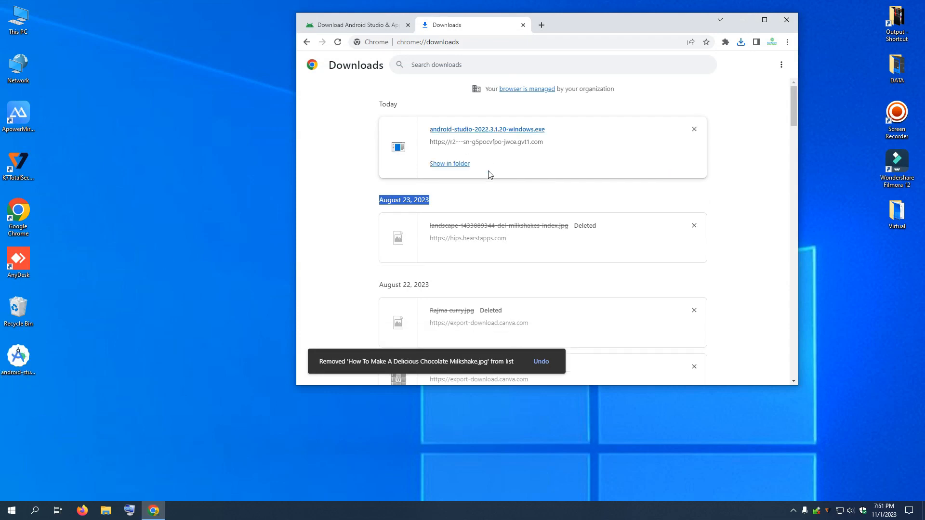
Move the downloaded Android Studio installer to an empty area of the desktop and close the Chrome window.
{"action": "left_click_drag", "start_coordinate": [19, 357], "coordinate": [128, 267]}
{"action": "left_click", "coordinate": [160, 369]}
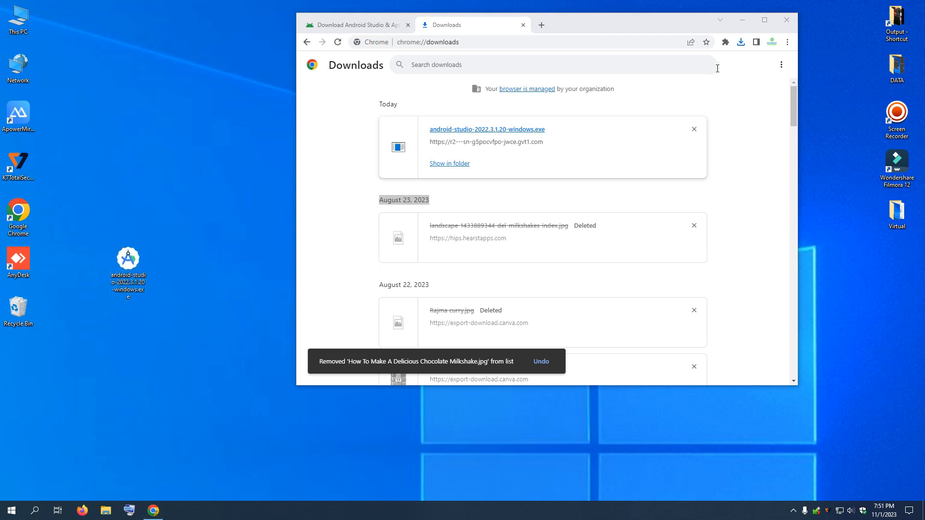
{"action": "left_click", "coordinate": [787, 19]}
{"action": "left_click_drag", "start_coordinate": [128, 260], "coordinate": [426, 80]}
{"action": "left_click", "coordinate": [532, 184]}
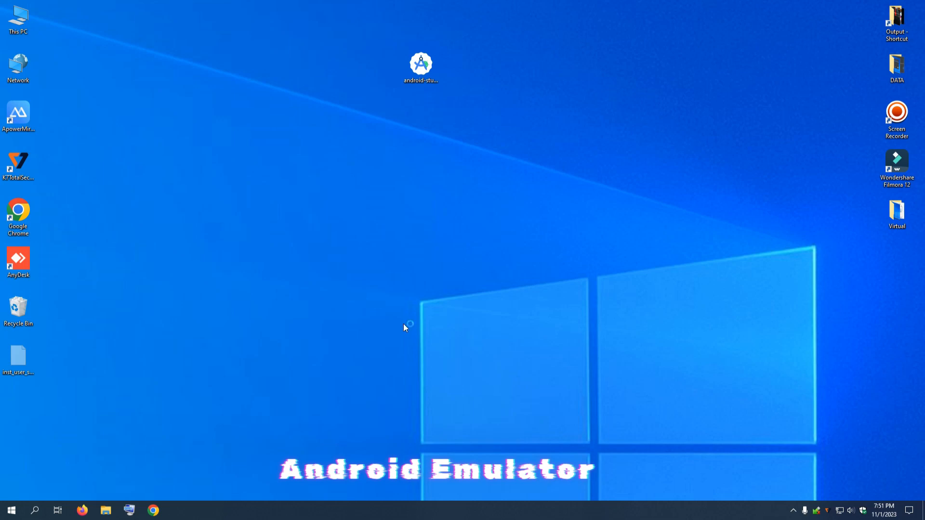
Install Android Studio with the Android Virtual Device component in C:\Program Files\Android\Android Studio, showing the installation details.
{"action": "left_click", "coordinate": [515, 332]}
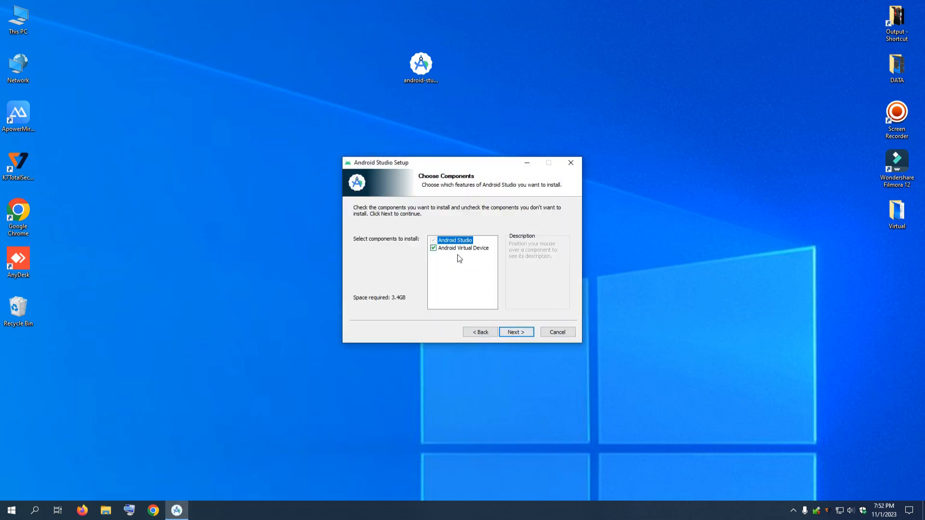
{"action": "left_click", "coordinate": [515, 333]}
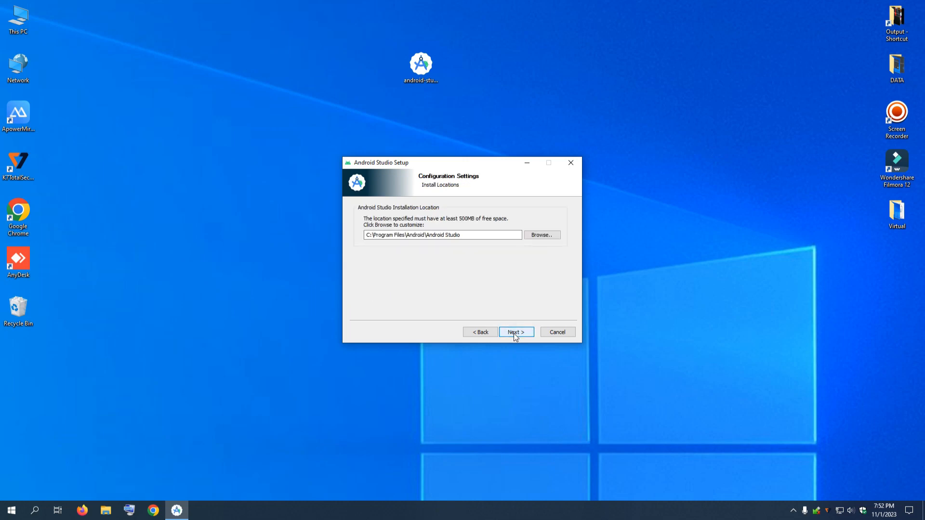
{"action": "left_click", "coordinate": [515, 334]}
{"action": "left_click", "coordinate": [514, 333]}
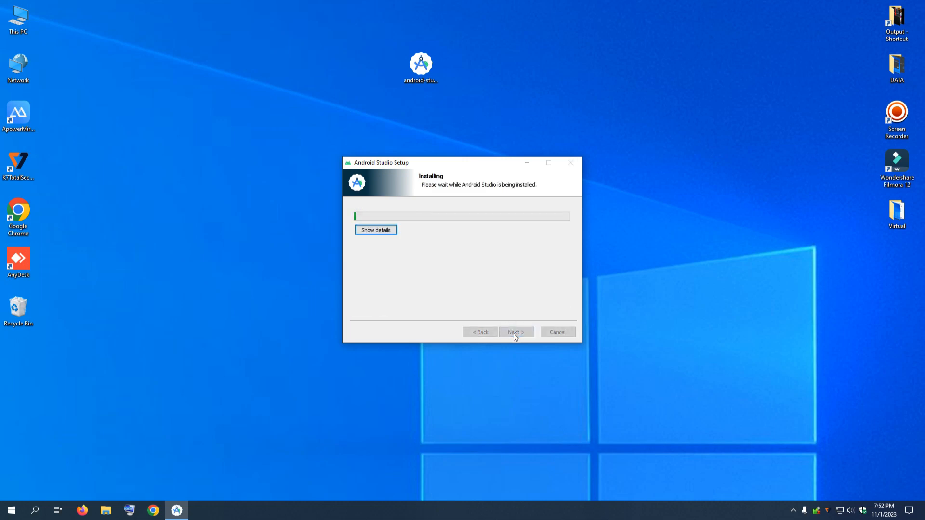
{"action": "left_click", "coordinate": [391, 230]}
{"action": "left_click_drag", "start_coordinate": [436, 160], "coordinate": [486, 152]}
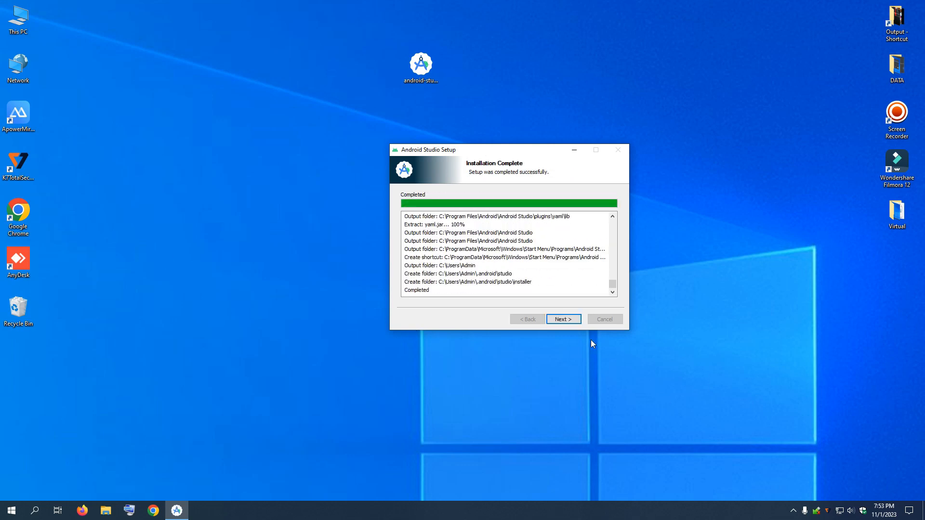
Finish the setup with Start Android Studio enabled and decline sending usage statistics to Google.
{"action": "left_click", "coordinate": [564, 320]}
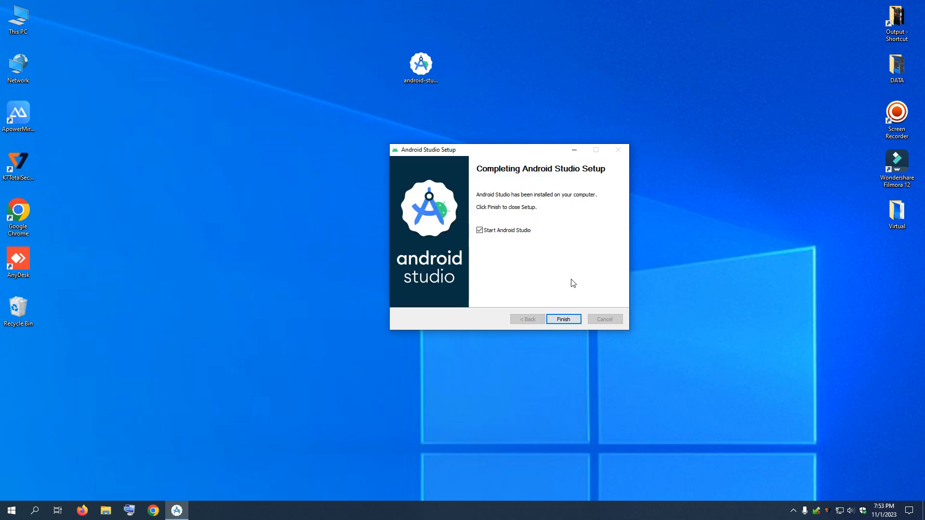
{"action": "left_click", "coordinate": [562, 320]}
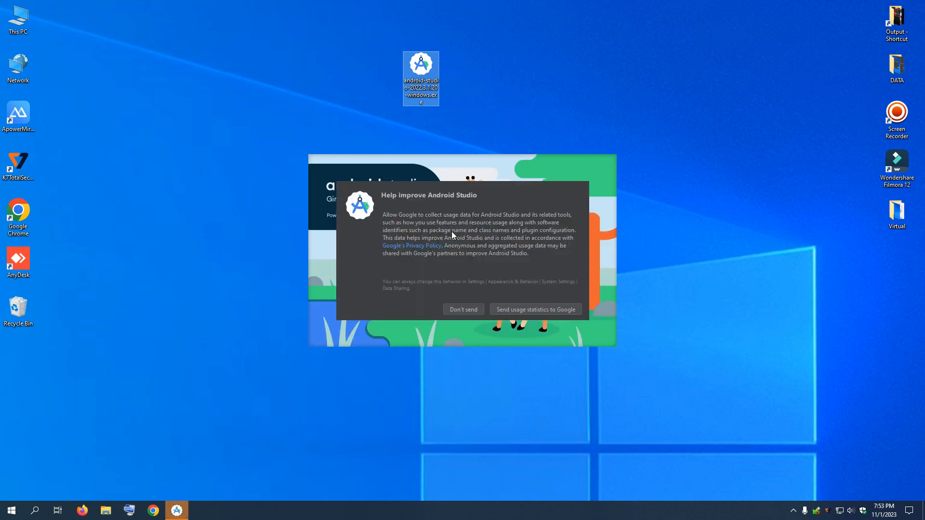
{"action": "left_click", "coordinate": [451, 311]}
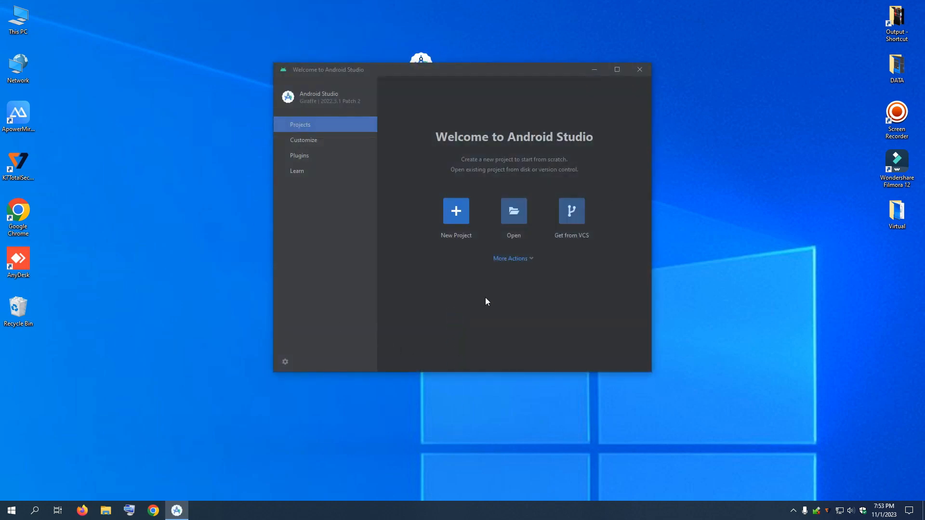
Open the Virtual Device Manager and start creating a virtual device.
{"action": "left_click", "coordinate": [516, 260]}
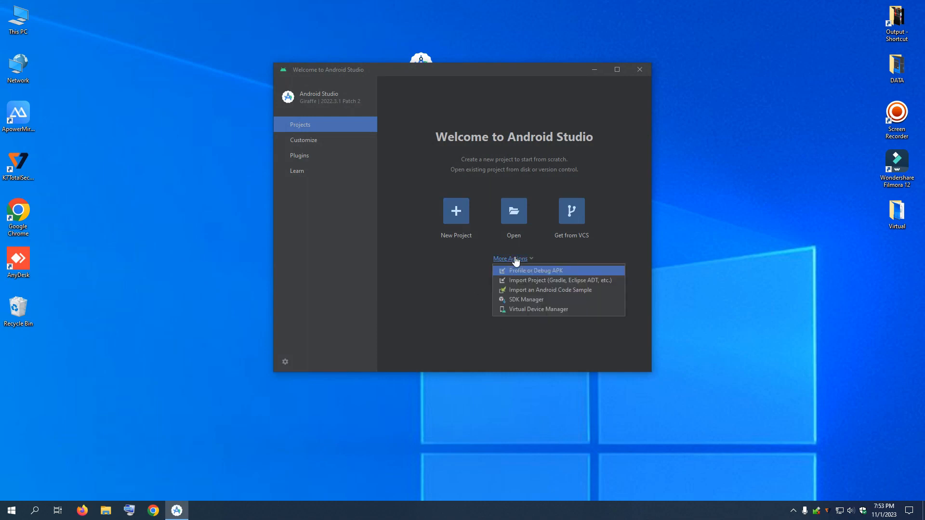
{"action": "left_click", "coordinate": [534, 312]}
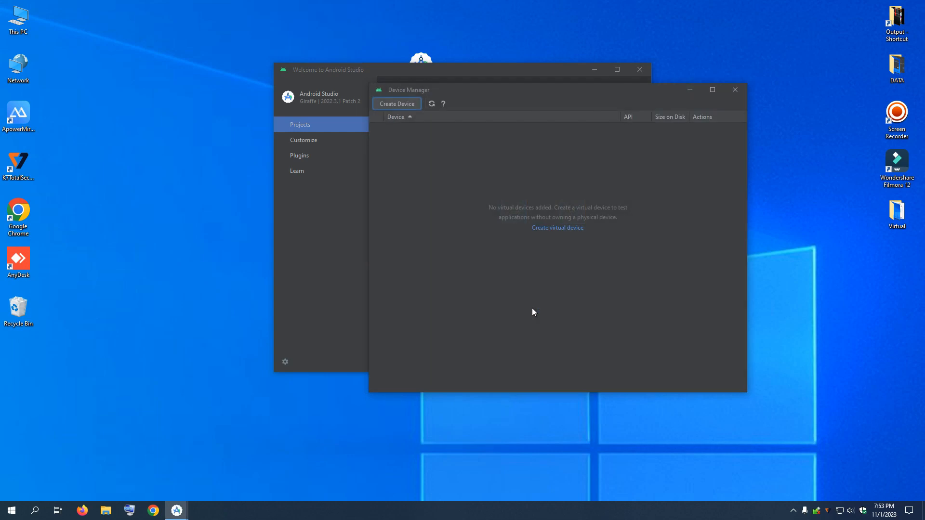
{"action": "left_click", "coordinate": [555, 230]}
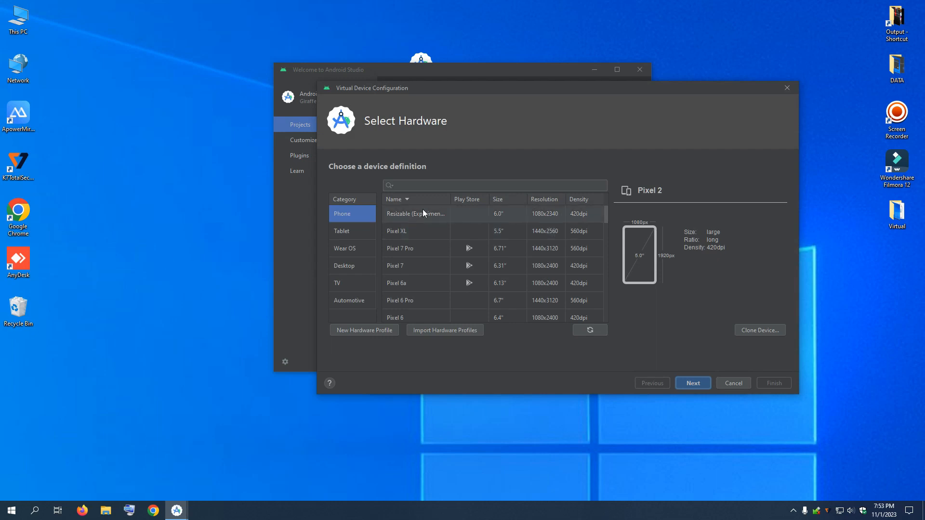
Create a Pixel 4 XL phone virtual device with the R system image (API 30, Android 11.0 x86), keeping the name Pixel 4 XL API 30.
{"action": "left_click", "coordinate": [345, 217]}
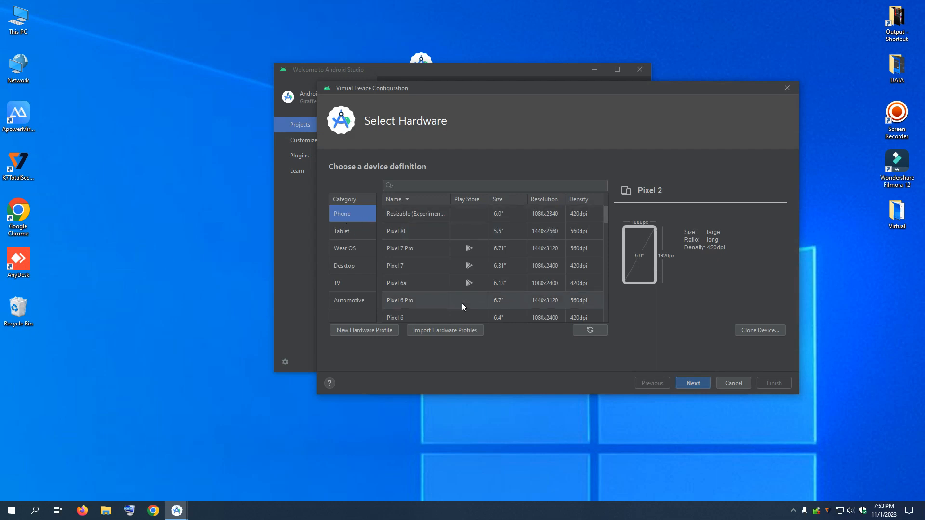
{"action": "scroll", "coordinate": [458, 287], "scroll_direction": "down", "scroll_amount": 1}
{"action": "scroll", "coordinate": [458, 287], "scroll_direction": "down", "scroll_amount": 1}
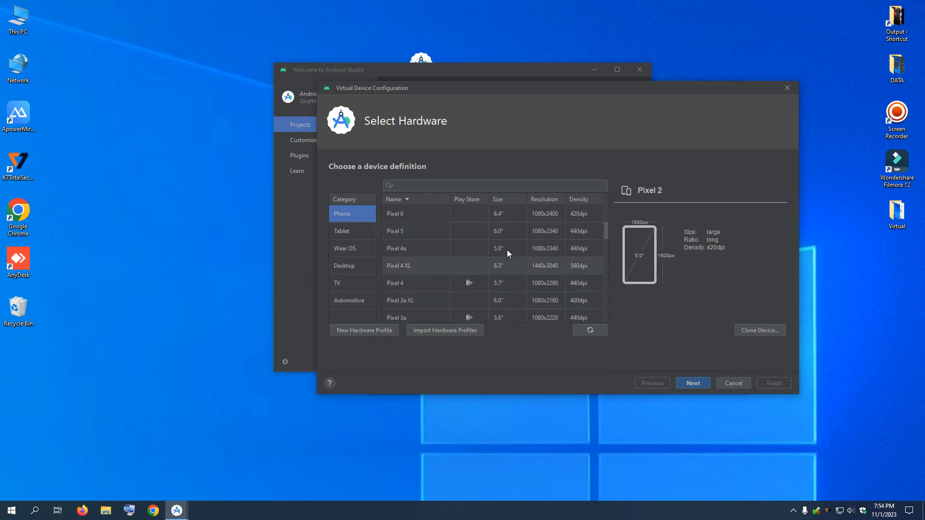
{"action": "left_click", "coordinate": [420, 269]}
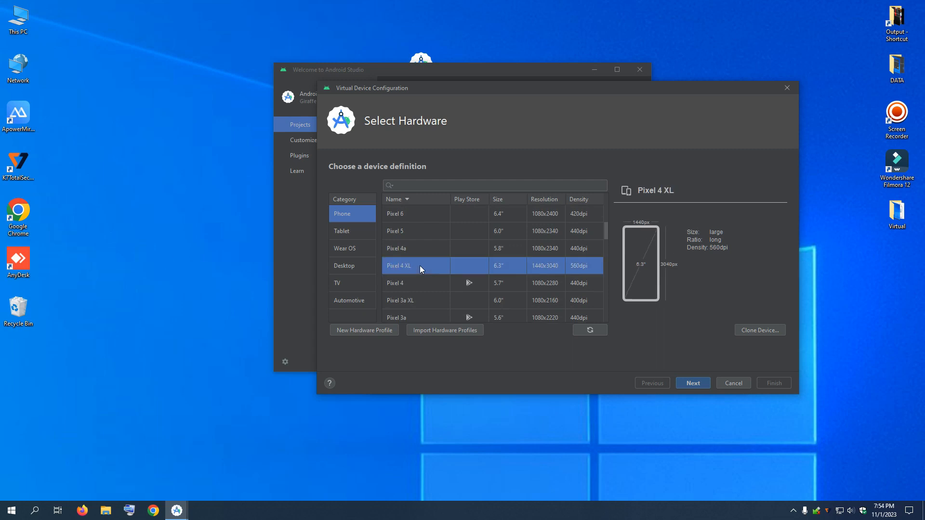
{"action": "double_click", "coordinate": [420, 266]}
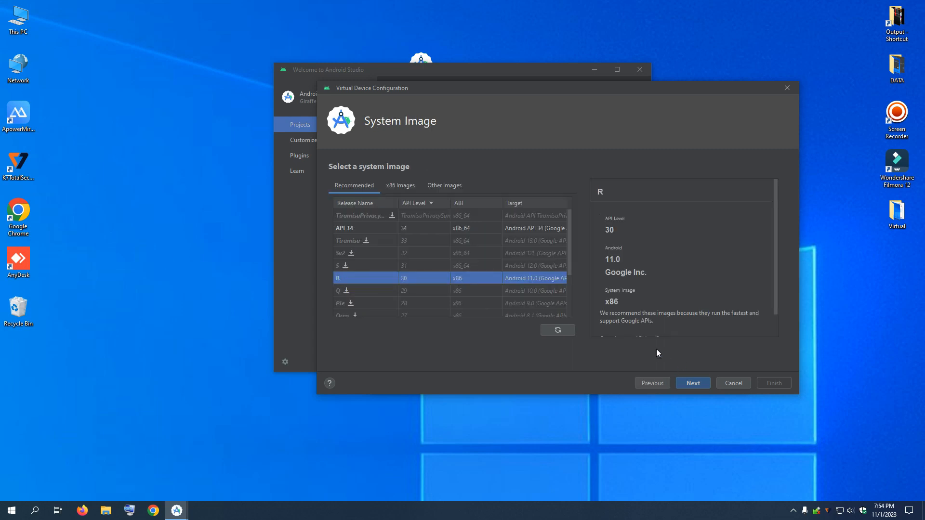
{"action": "left_click", "coordinate": [689, 383]}
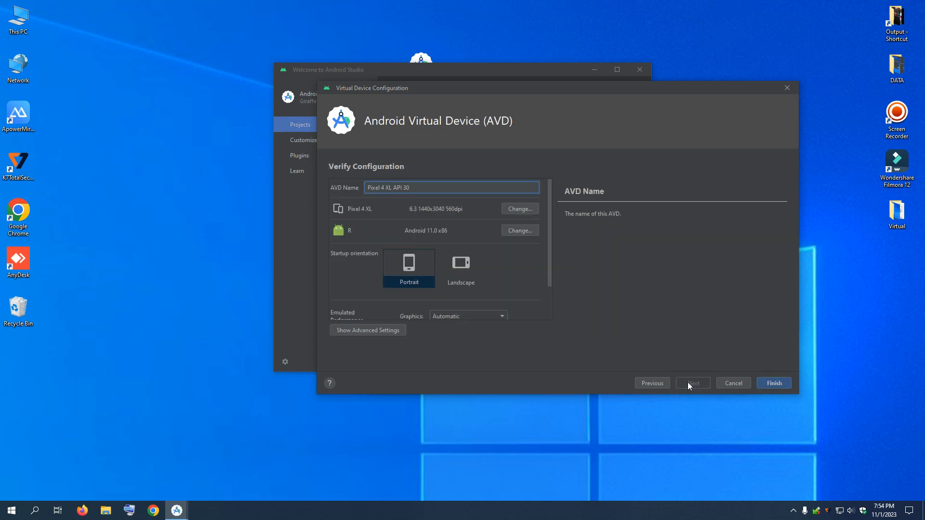
{"action": "left_click", "coordinate": [774, 383]}
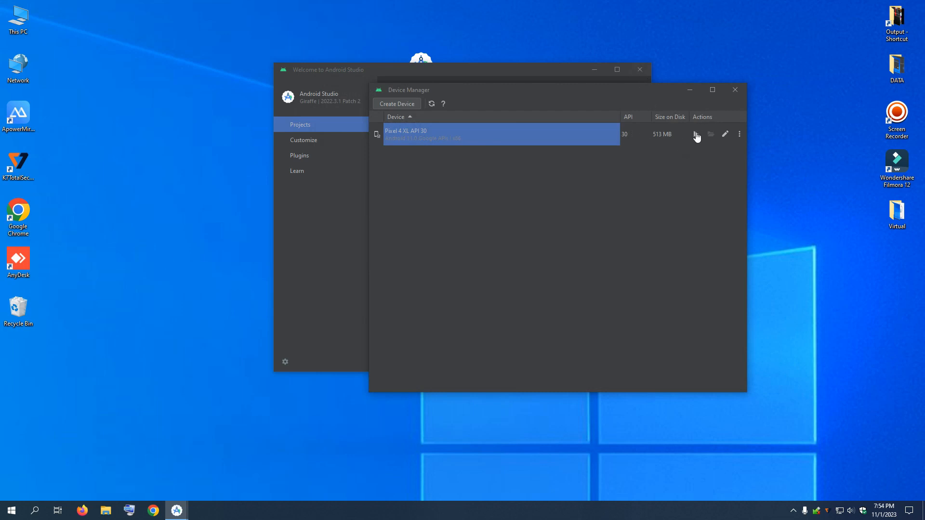
Launch the Pixel 4 XL API 30 virtual device in the emulator.
{"action": "left_click", "coordinate": [696, 135]}
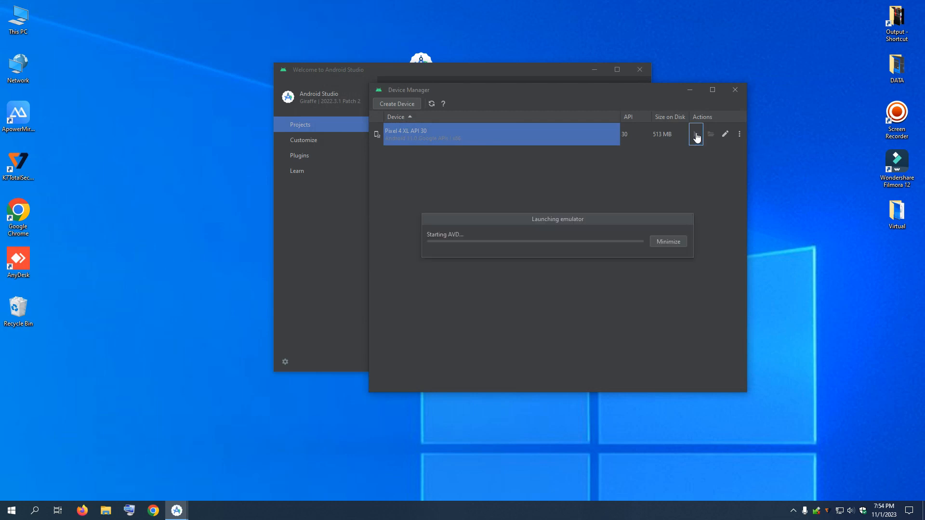
{"action": "right_click", "coordinate": [771, 165]}
{"action": "mouse_move", "coordinate": [785, 173]}
{"action": "left_click", "coordinate": [712, 231]}
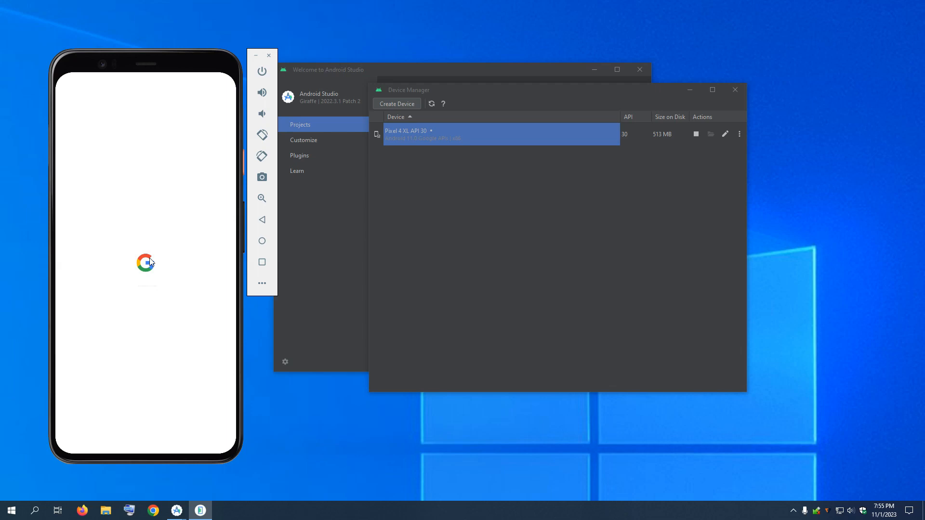
Minimize the Device Manager and Welcome windows and move the emulator toward the middle of the desktop.
{"action": "left_click", "coordinate": [689, 90]}
{"action": "left_click", "coordinate": [595, 71]}
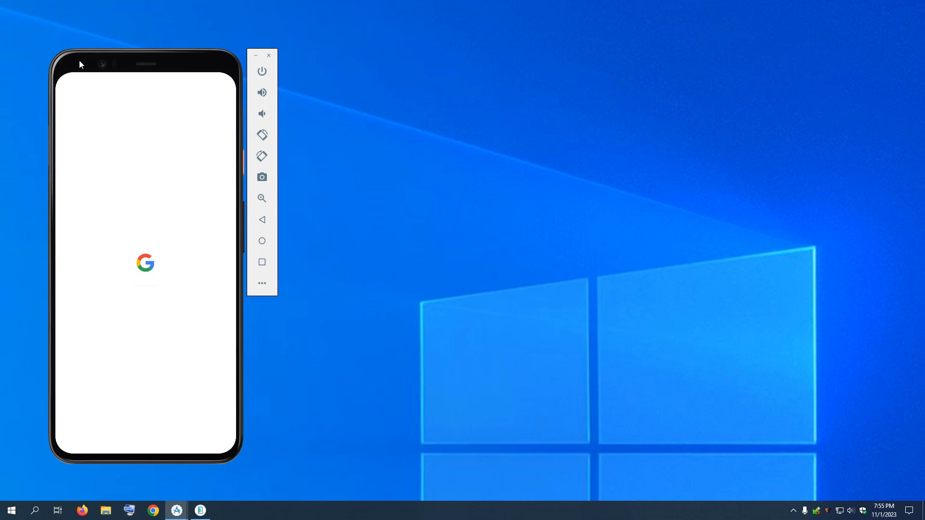
{"action": "left_click_drag", "start_coordinate": [109, 55], "coordinate": [365, 48]}
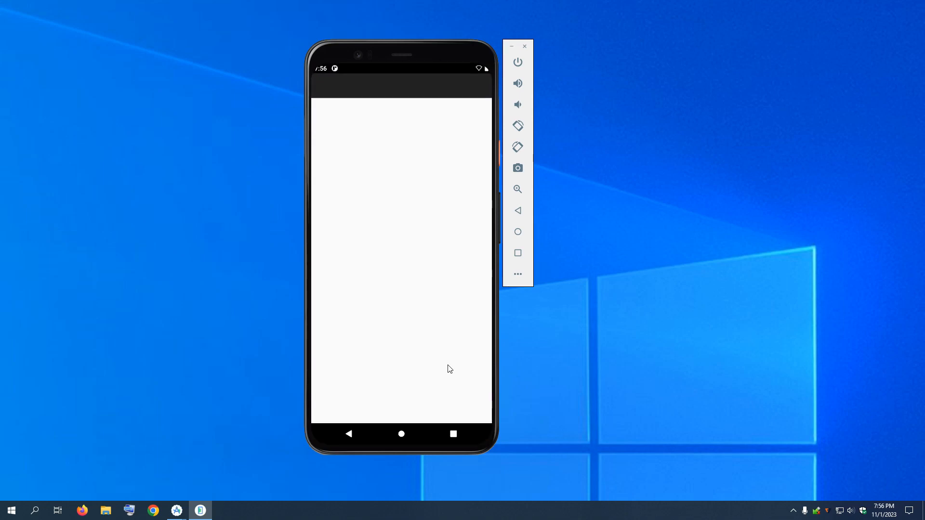
Leave the app open on the emulated phone and return to its home screen.
{"action": "left_click", "coordinate": [349, 435]}
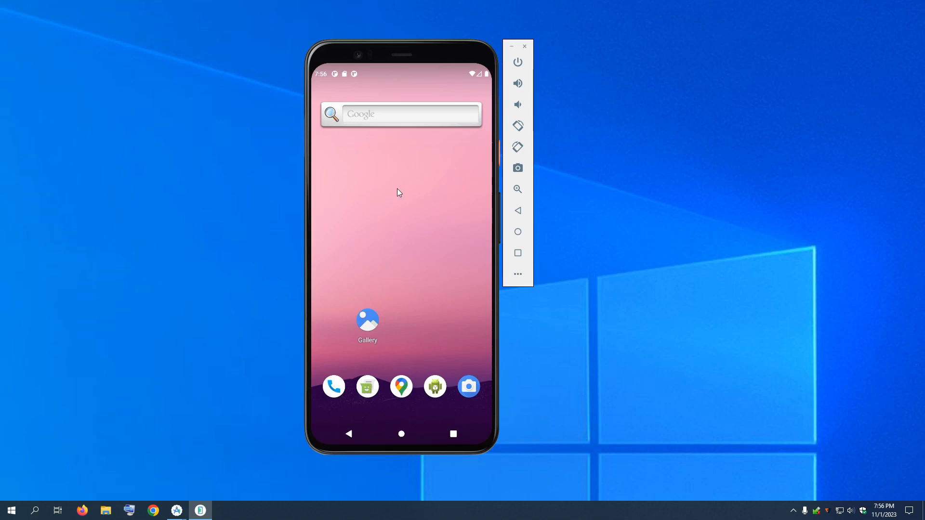
Search Google for "youtube" from the emulated phone's home screen and open the YouTube mobile site from the results.
{"action": "left_click", "coordinate": [388, 115]}
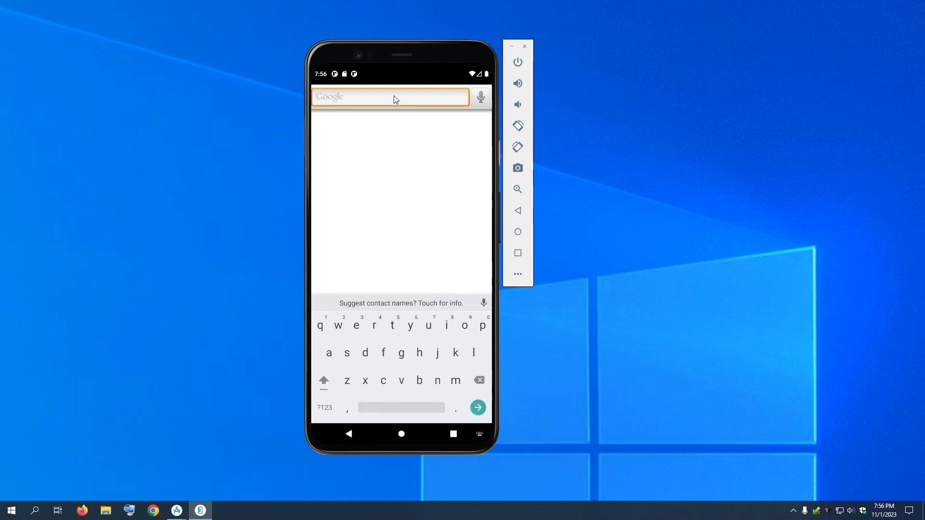
{"action": "type", "text": "you"}
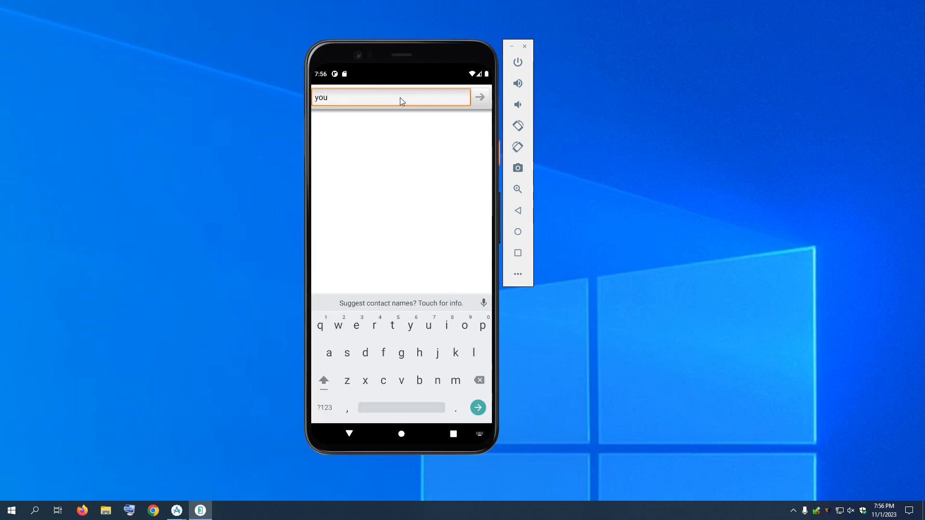
{"action": "type", "text": "tube"}
{"action": "left_click", "coordinate": [476, 97]}
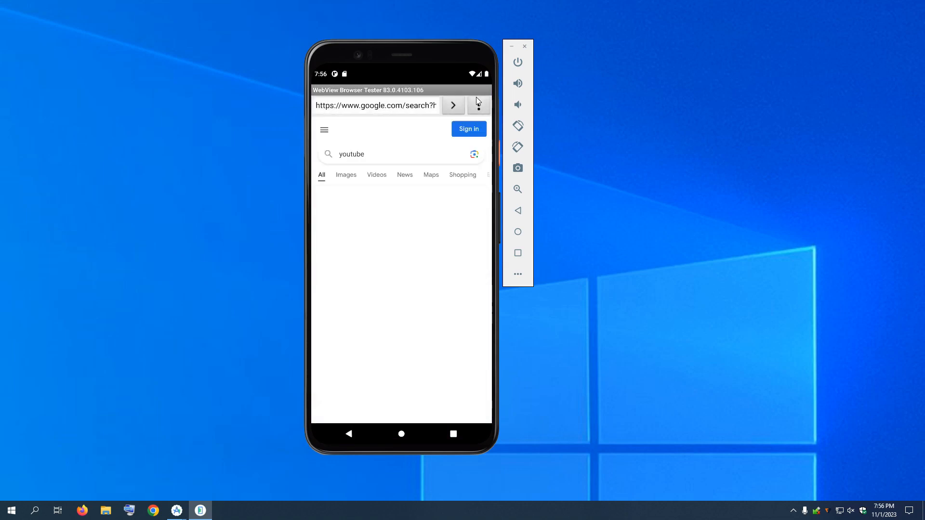
{"action": "left_click", "coordinate": [341, 233]}
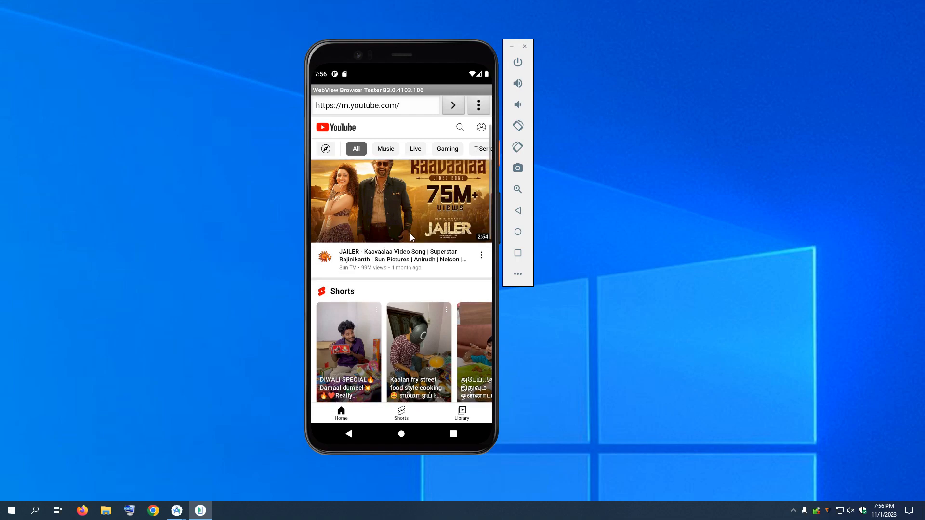
Browse down through the video feed on the YouTube mobile home page.
{"action": "scroll", "coordinate": [410, 233], "scroll_direction": "down", "scroll_amount": 1}
{"action": "scroll", "coordinate": [422, 152], "scroll_direction": "down", "scroll_amount": 10}
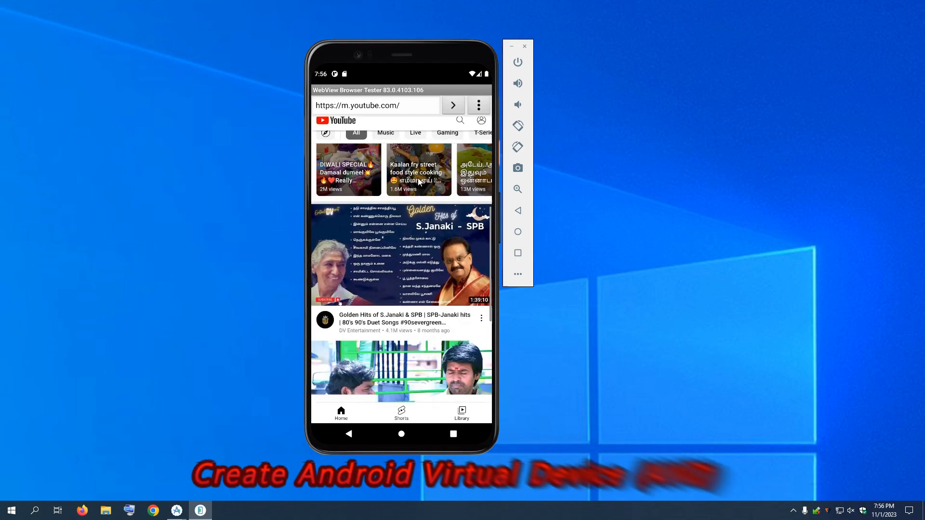
{"action": "scroll", "coordinate": [426, 314], "scroll_direction": "down", "scroll_amount": 4}
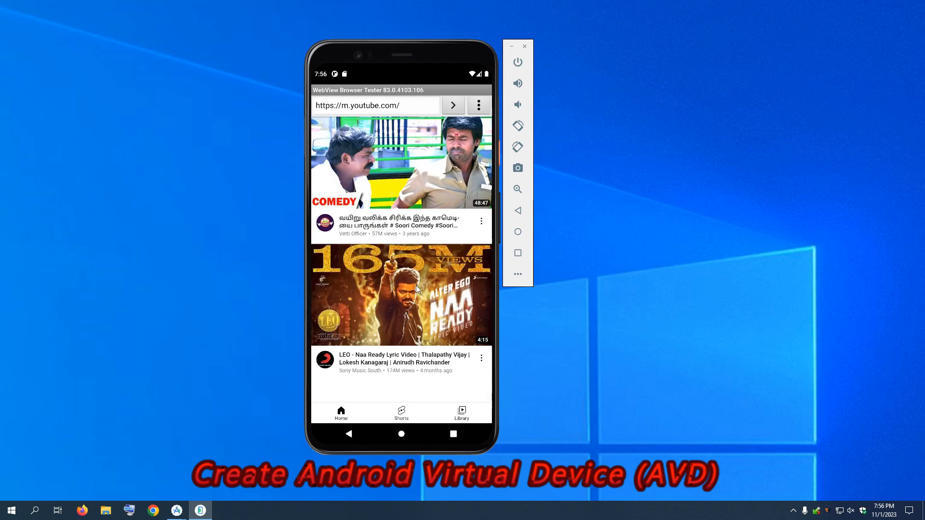
{"action": "scroll", "coordinate": [407, 288], "scroll_direction": "down", "scroll_amount": 1}
{"action": "scroll", "coordinate": [407, 288], "scroll_direction": "down", "scroll_amount": 4}
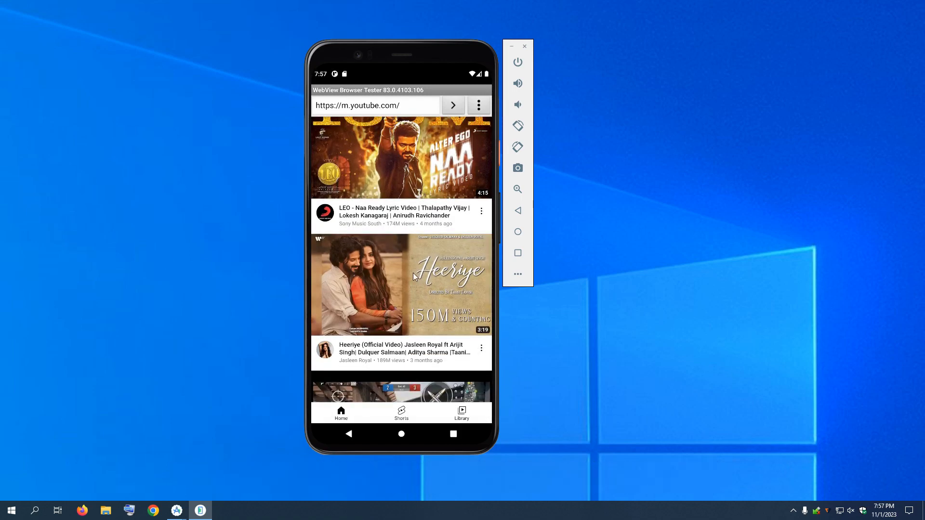
{"action": "scroll", "coordinate": [412, 273], "scroll_direction": "down", "scroll_amount": 7}
{"action": "scroll", "coordinate": [426, 318], "scroll_direction": "down", "scroll_amount": 10}
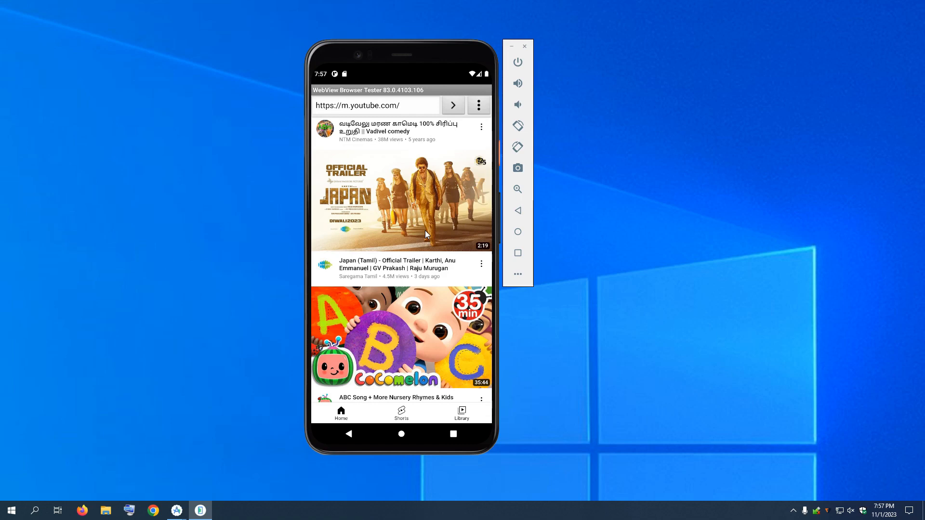
{"action": "scroll", "coordinate": [402, 313], "scroll_direction": "down", "scroll_amount": 3}
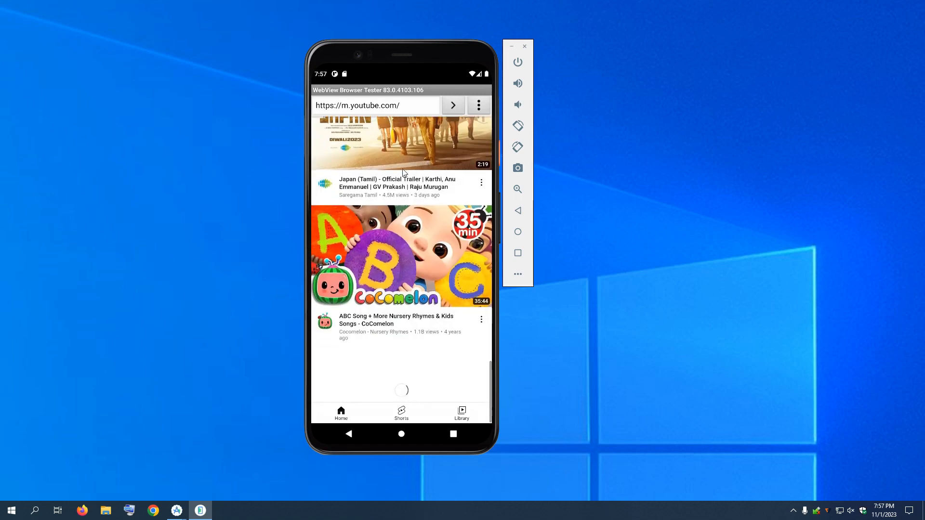
{"action": "scroll", "coordinate": [410, 310], "scroll_direction": "down", "scroll_amount": 5}
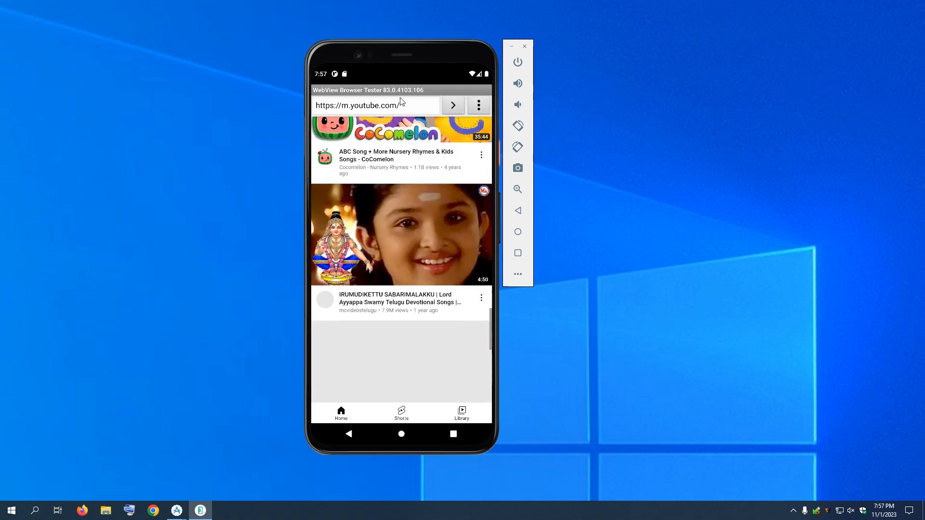
{"action": "scroll", "coordinate": [418, 294], "scroll_direction": "down", "scroll_amount": 10}
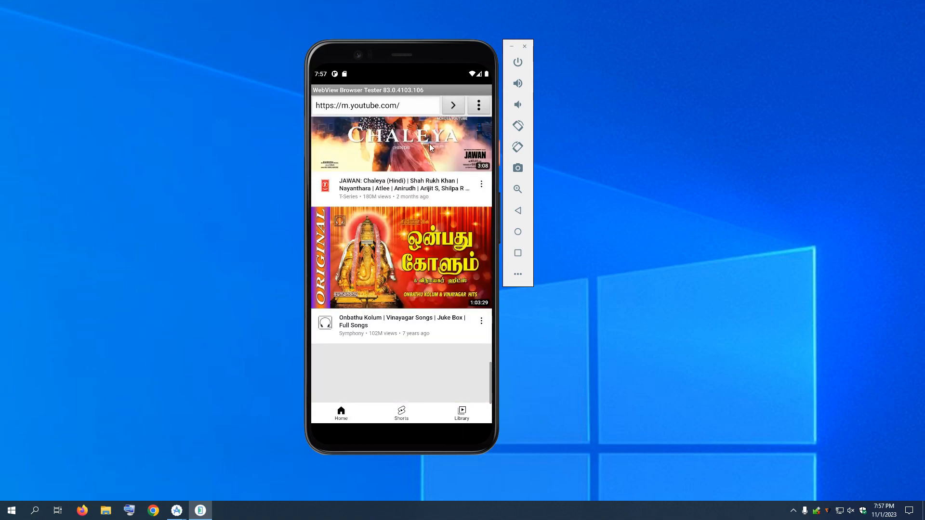
{"action": "scroll", "coordinate": [428, 222], "scroll_direction": "down", "scroll_amount": 1}
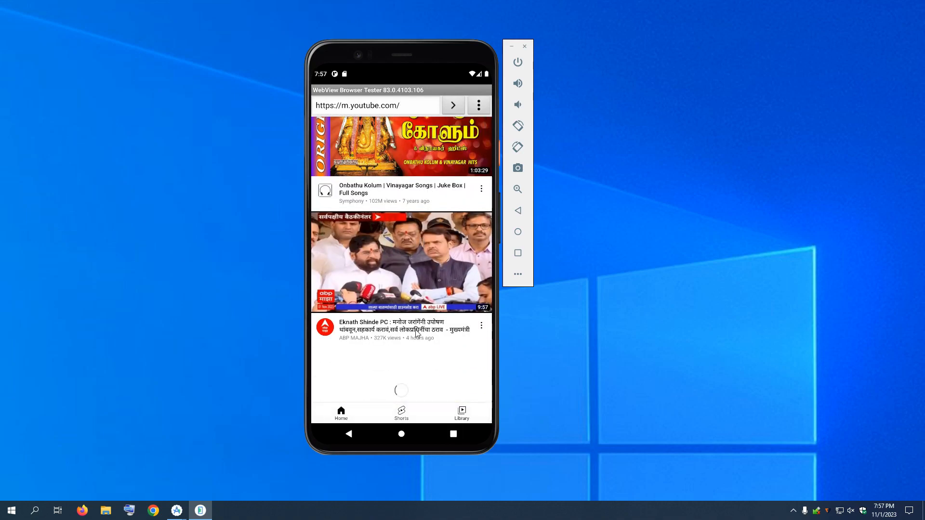
{"action": "scroll", "coordinate": [416, 337], "scroll_direction": "down", "scroll_amount": 7}
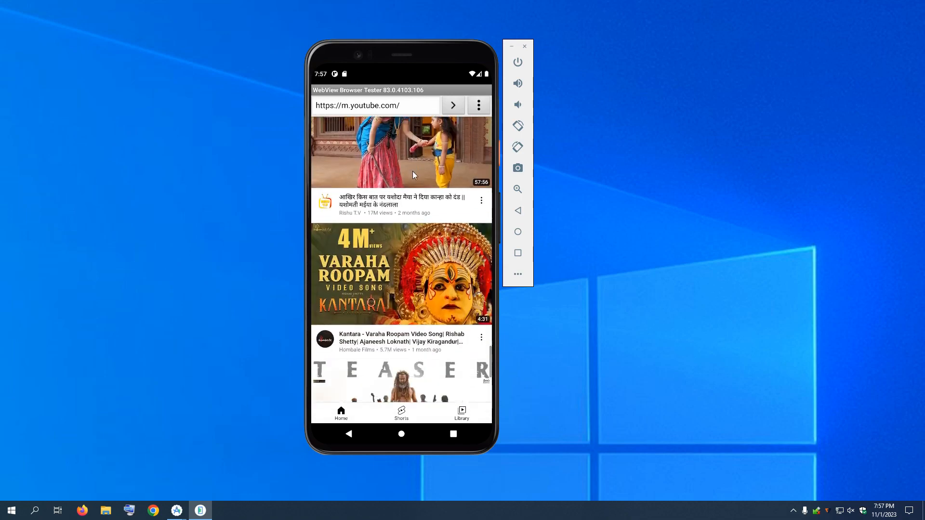